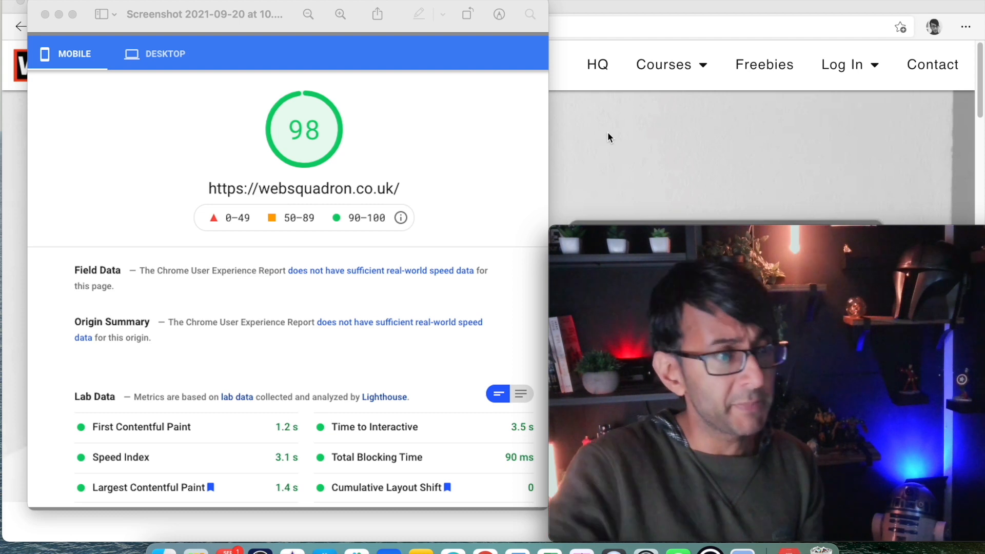
- Close the speed report screenshot and open the licensing page of the Real Cookie Banner plugin in the WordPress admin
click(44, 15)
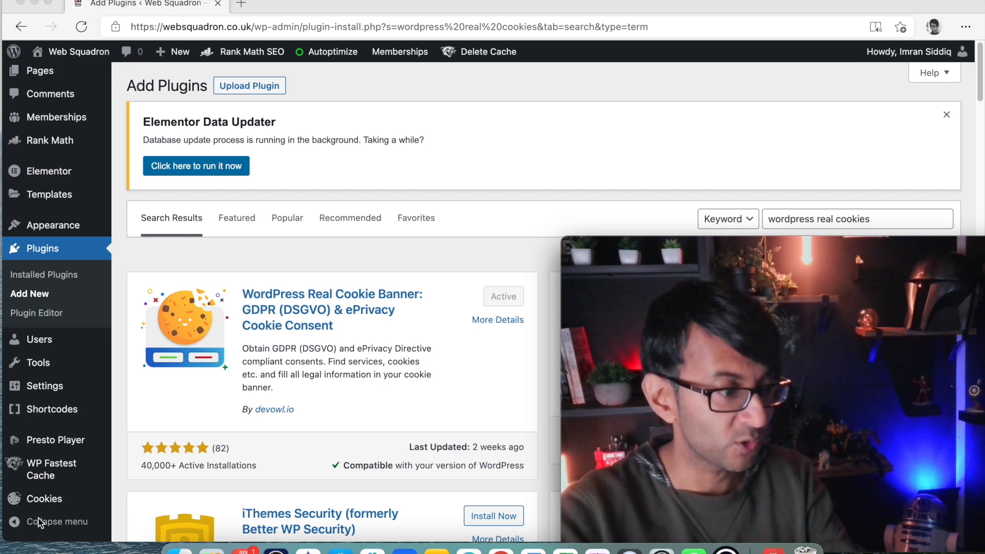
click(73, 500)
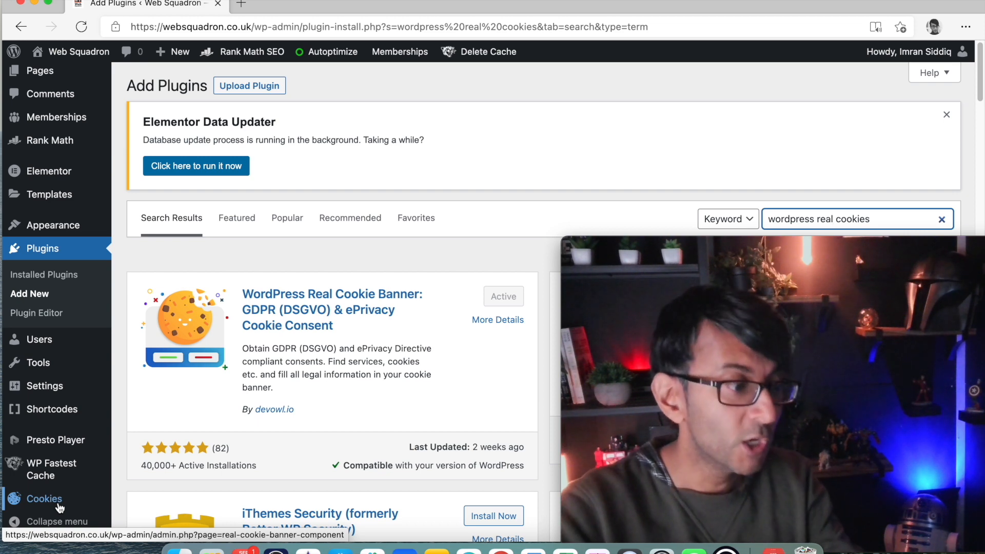
click(58, 507)
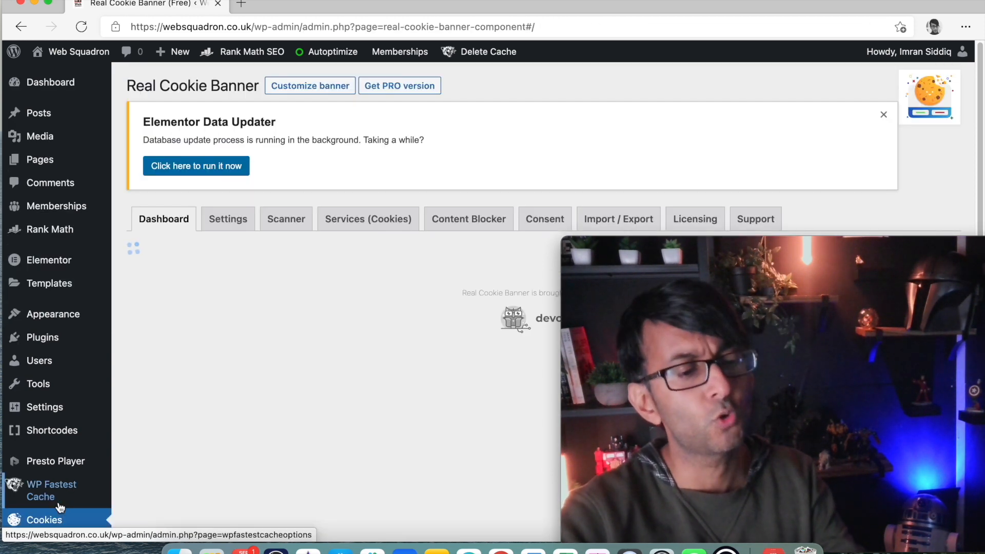
click(710, 222)
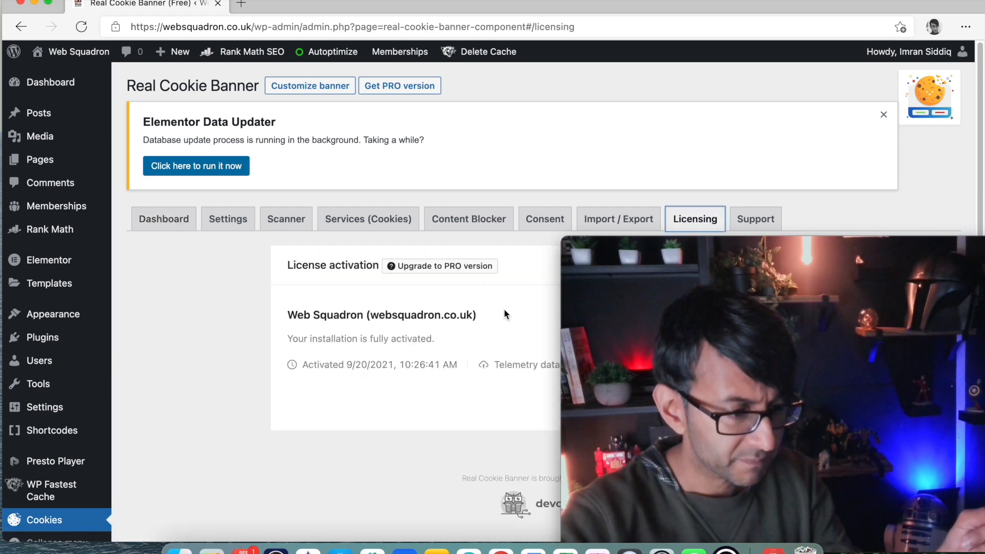
- Open the plugin's guide to upgrading to the PRO version, accept all cookies there and review the PRO plan prices
click(455, 266)
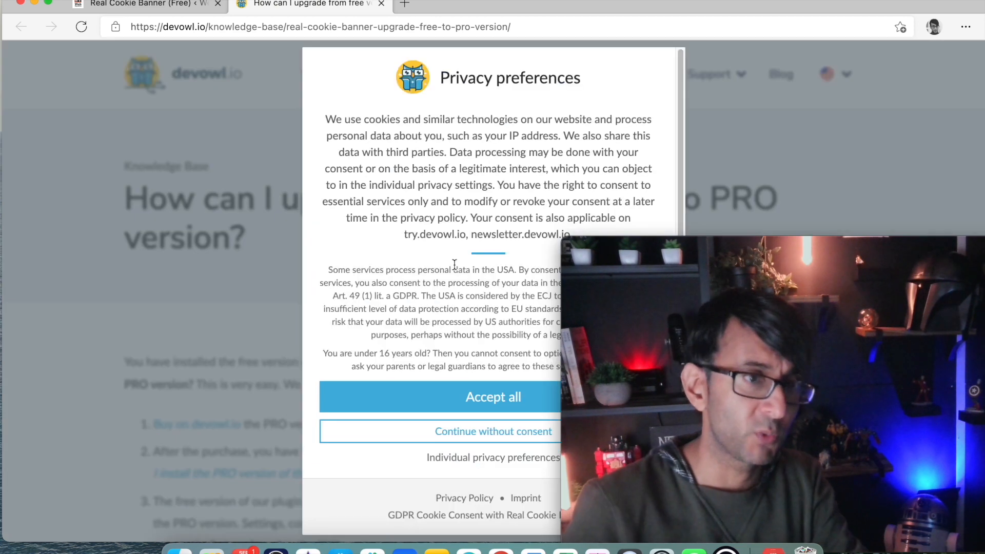
click(511, 406)
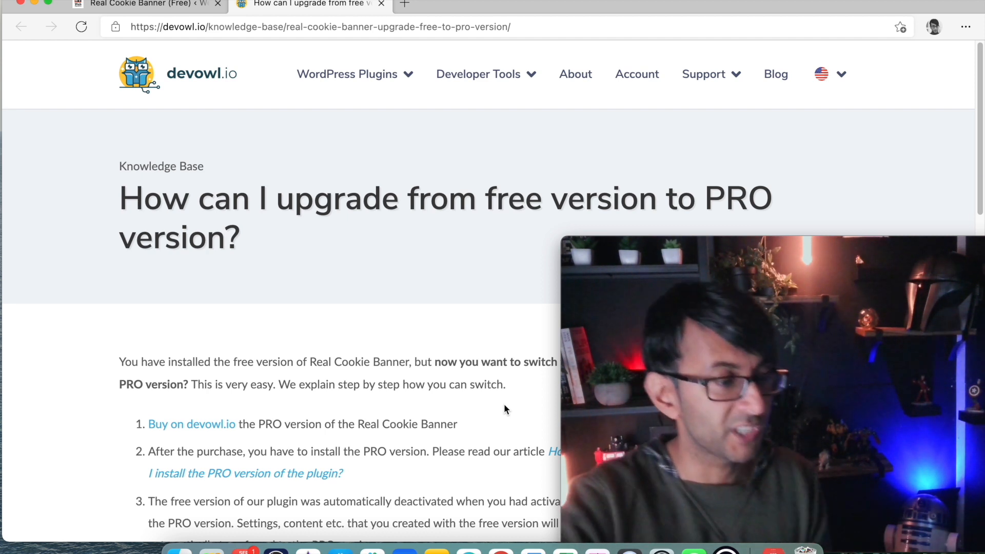
scroll(369, 413, down, 15)
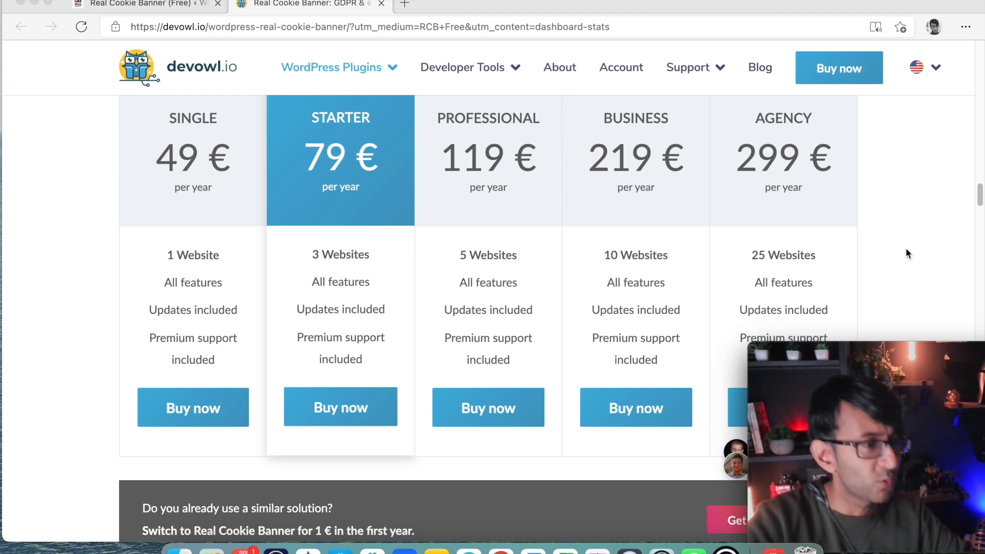
- Return to the Real Cookie Banner dashboard and review the general status of the cookie banner and content blocker
click(151, 11)
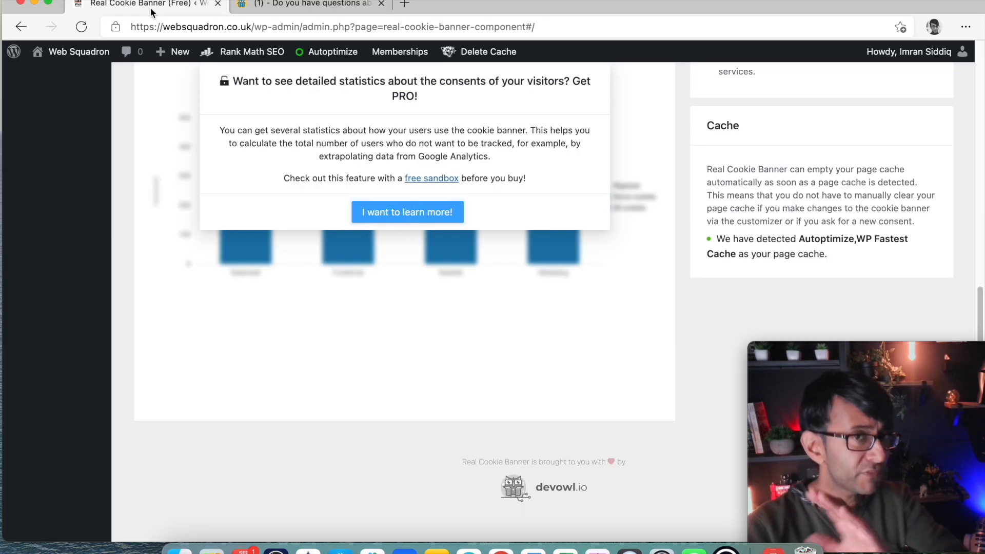
scroll(471, 258, up, 10)
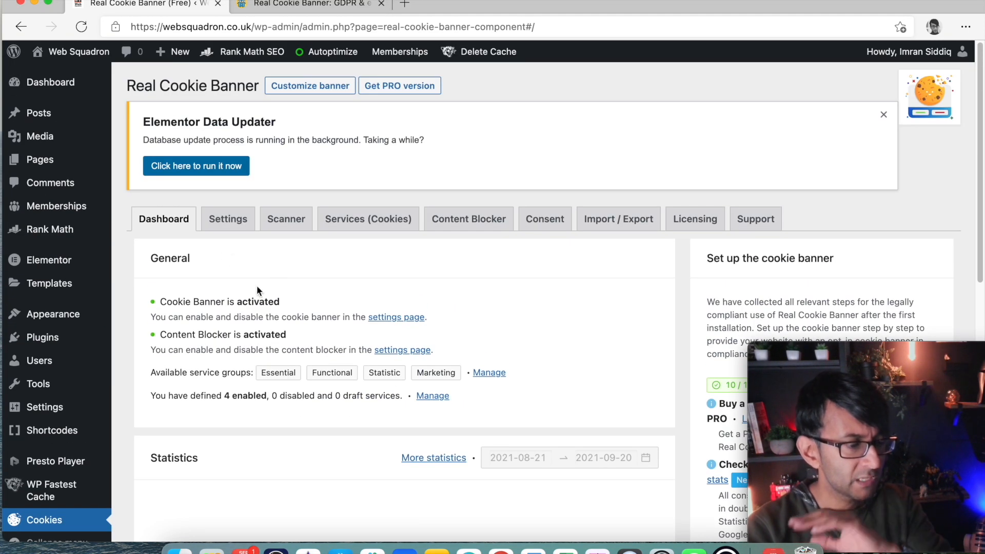
scroll(290, 304, down, 1)
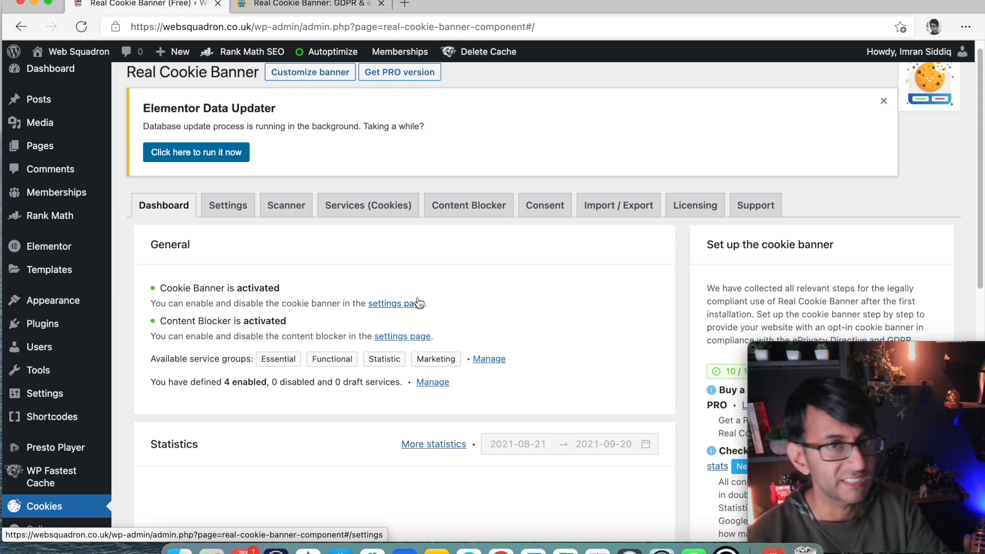
scroll(415, 198, up, 1)
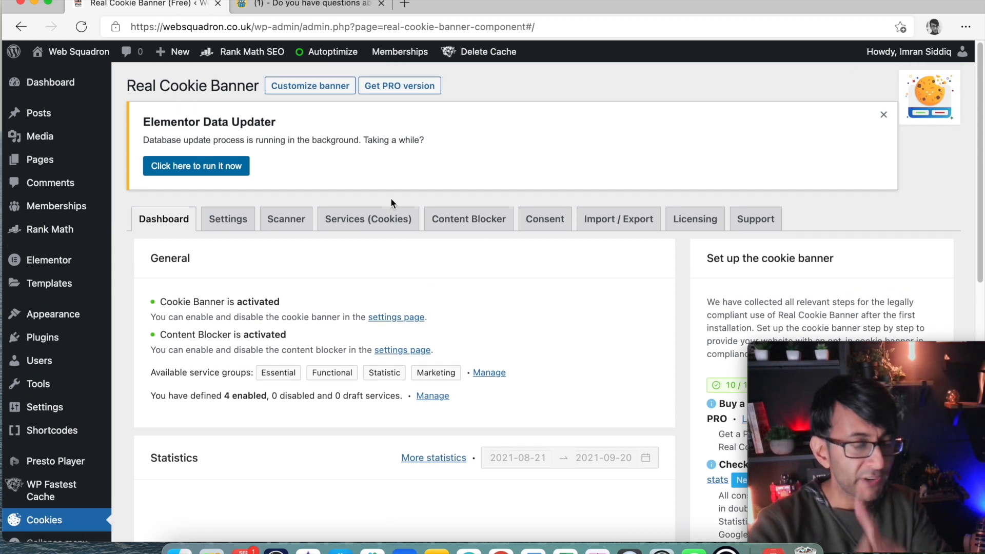
- Examine the website scanner's list of services for which consent should be obtained
click(284, 221)
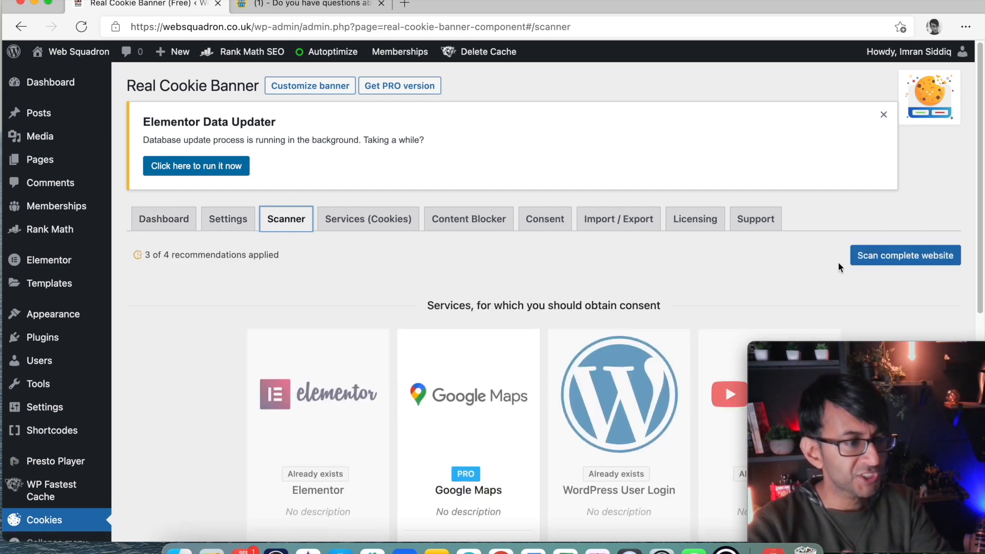
click(243, 229)
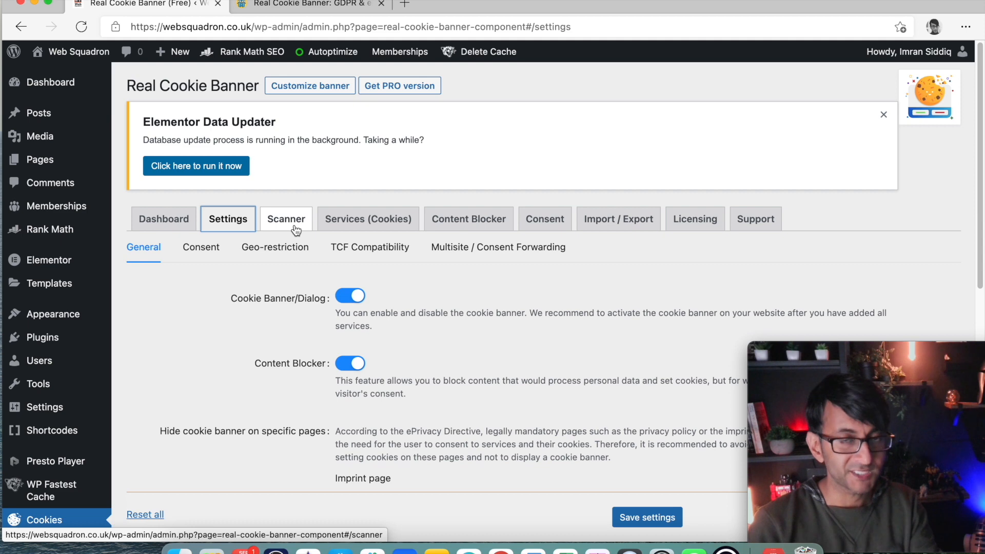
click(280, 221)
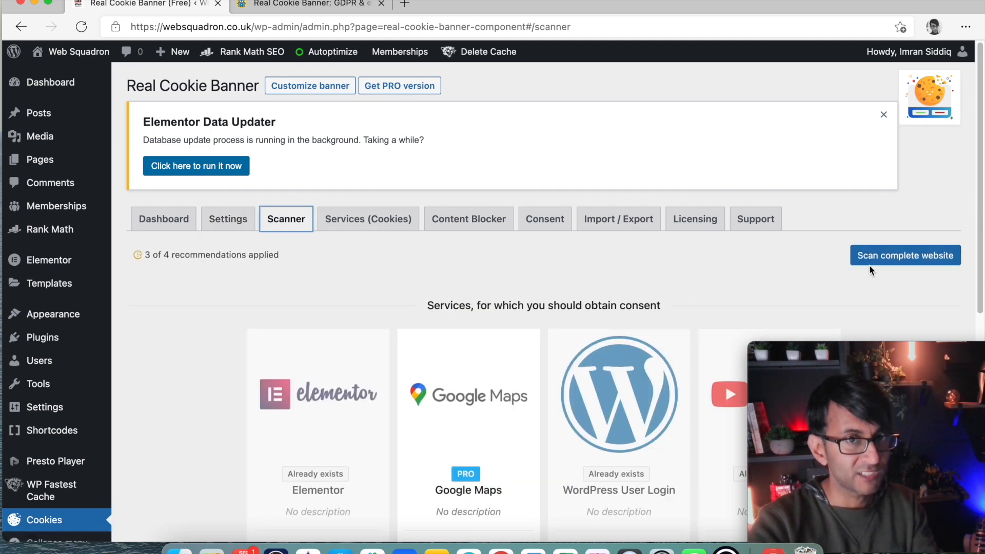
scroll(814, 282, down, 5)
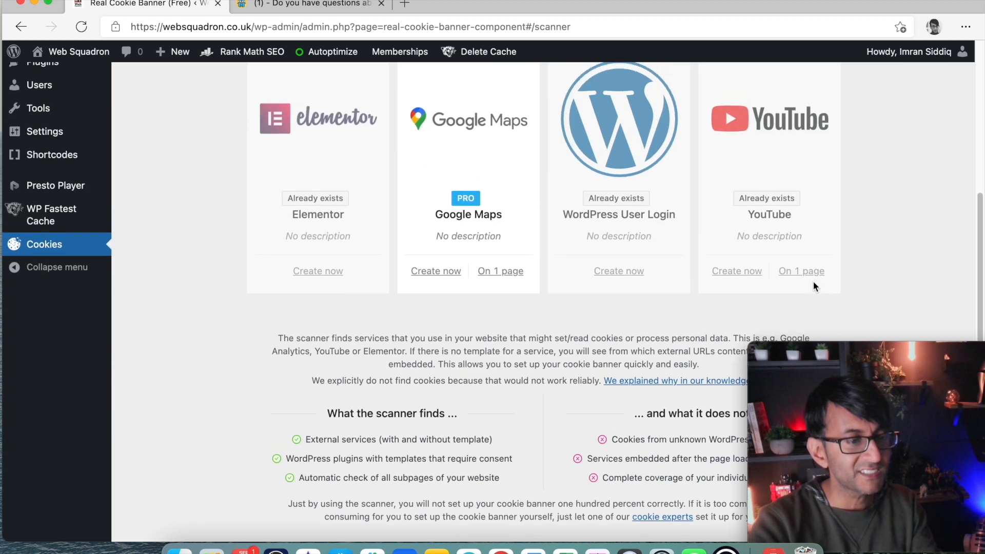
scroll(814, 286, up, 2)
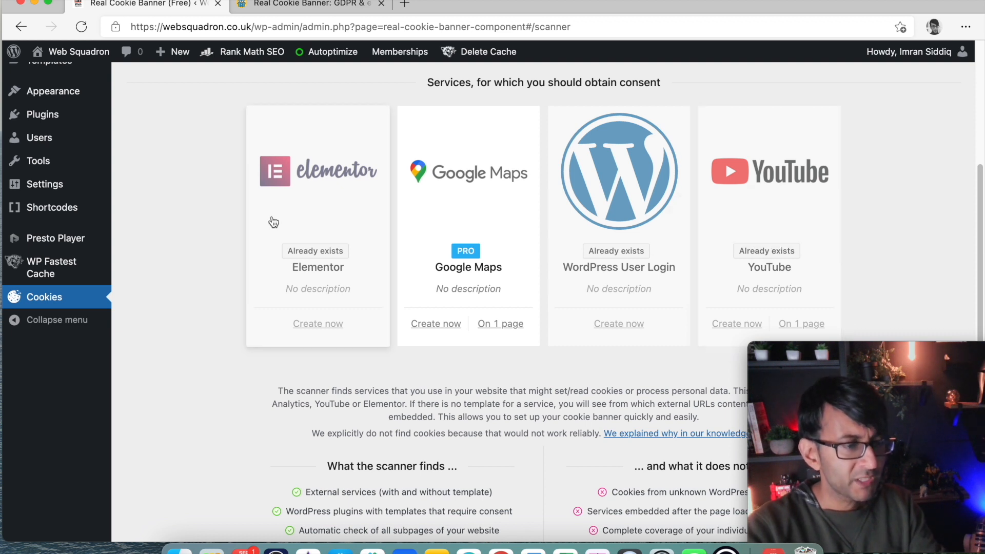
mouse_move(319, 257)
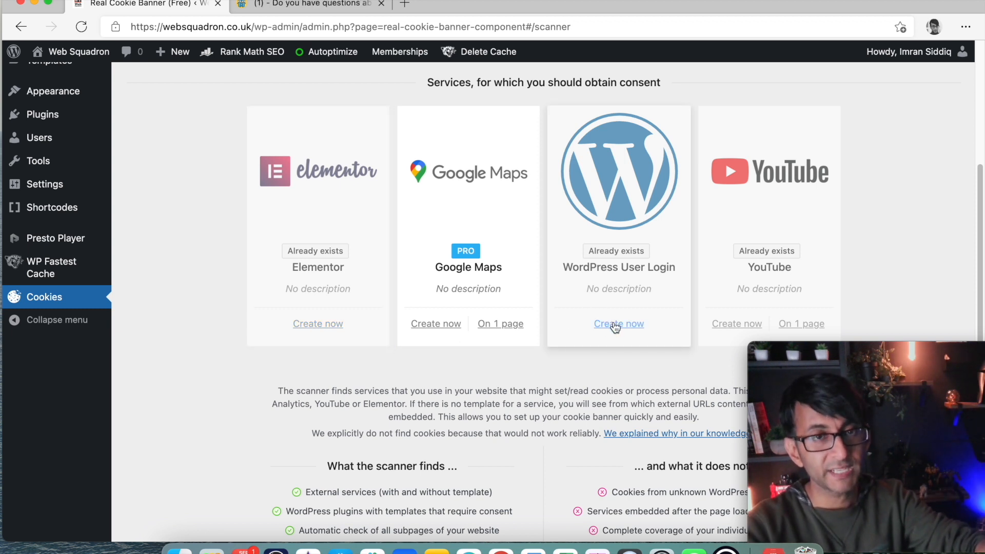
scroll(597, 320, up, 5)
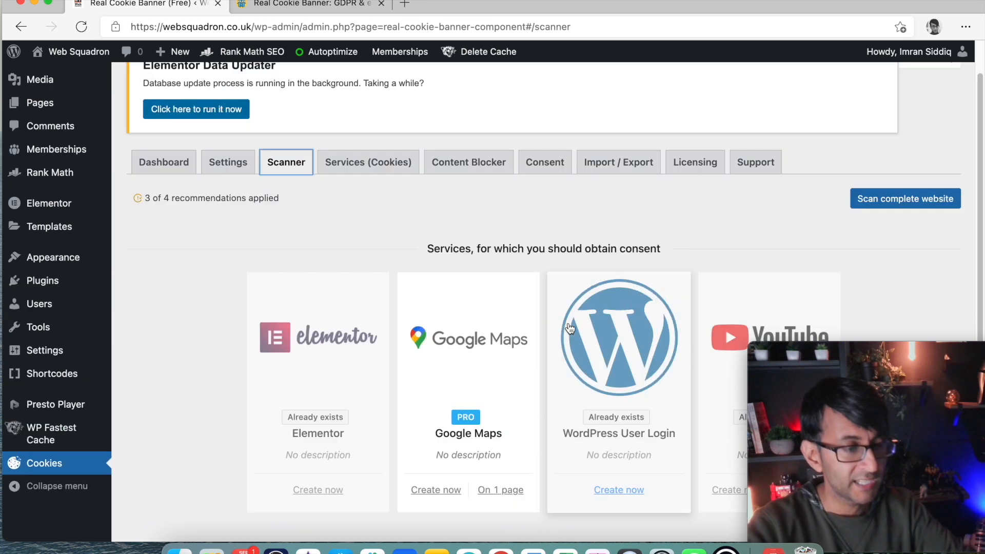
- Go back to the plugin dashboard and review the setup checklist for the cookie banner
click(234, 222)
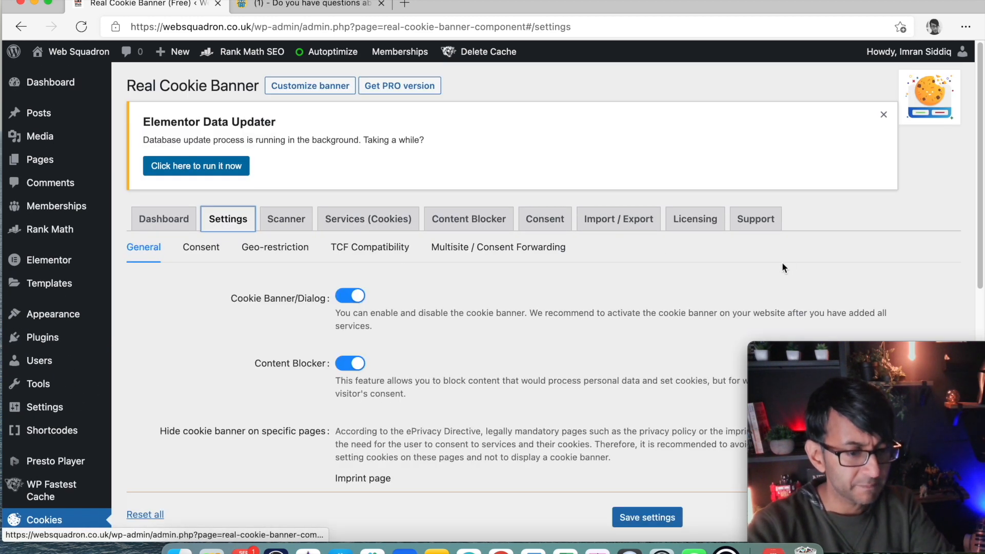
click(287, 215)
scroll(530, 215, down, 1)
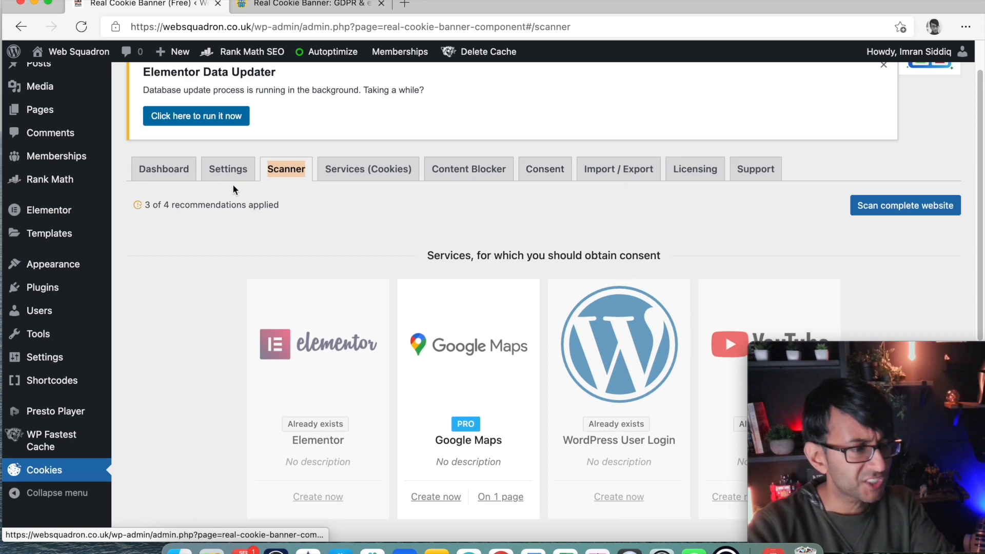
click(179, 170)
click(181, 171)
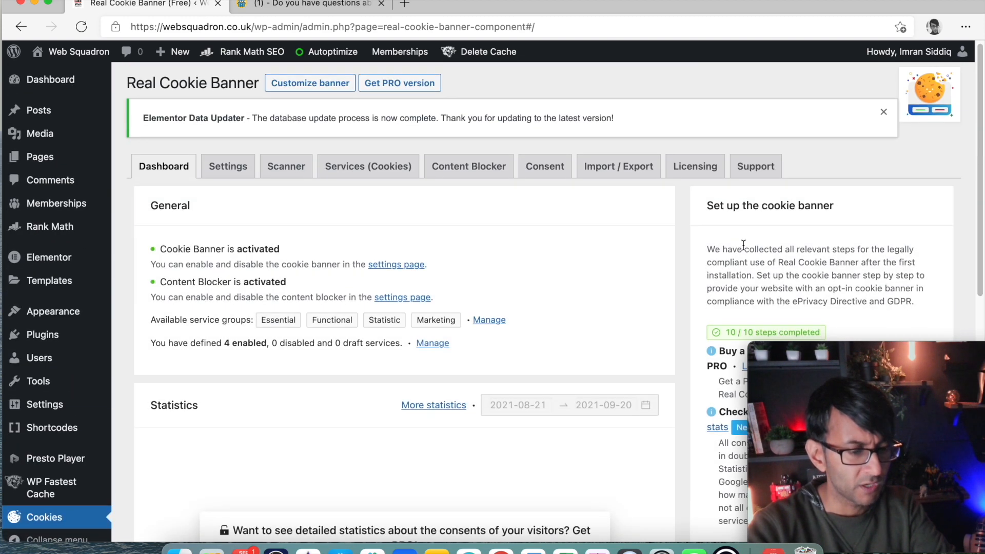
scroll(762, 241, down, 3)
drag(846, 354, 105, 339)
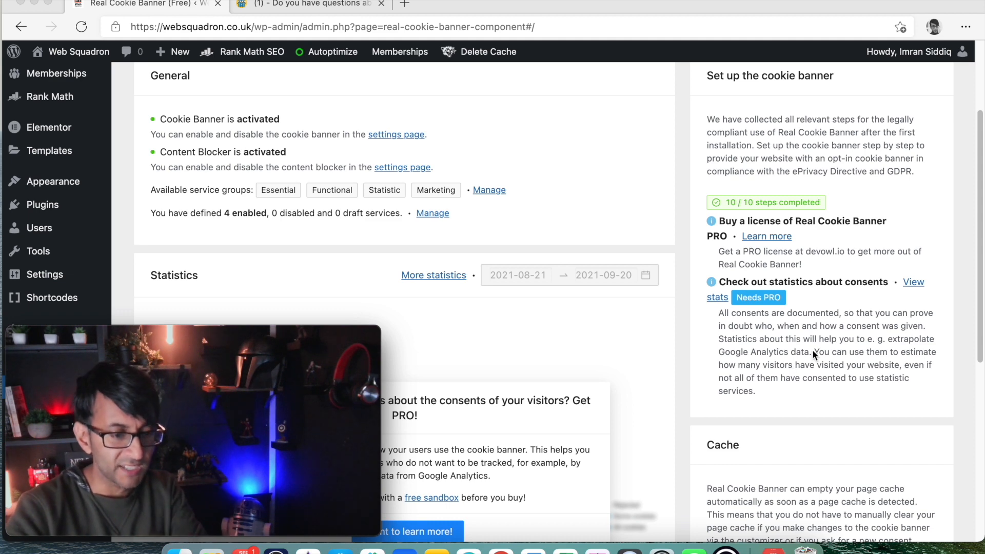
scroll(812, 349, up, 5)
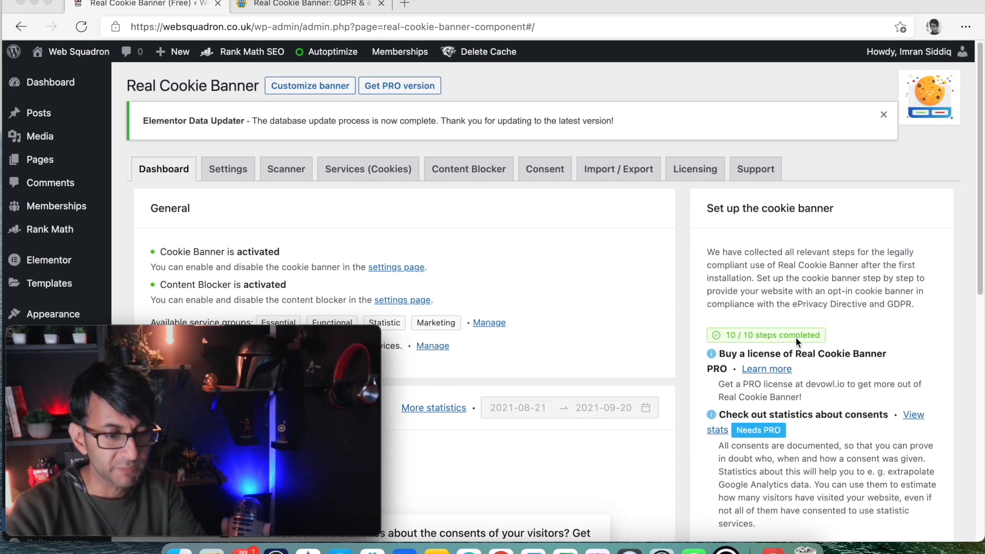
scroll(802, 331, down, 2)
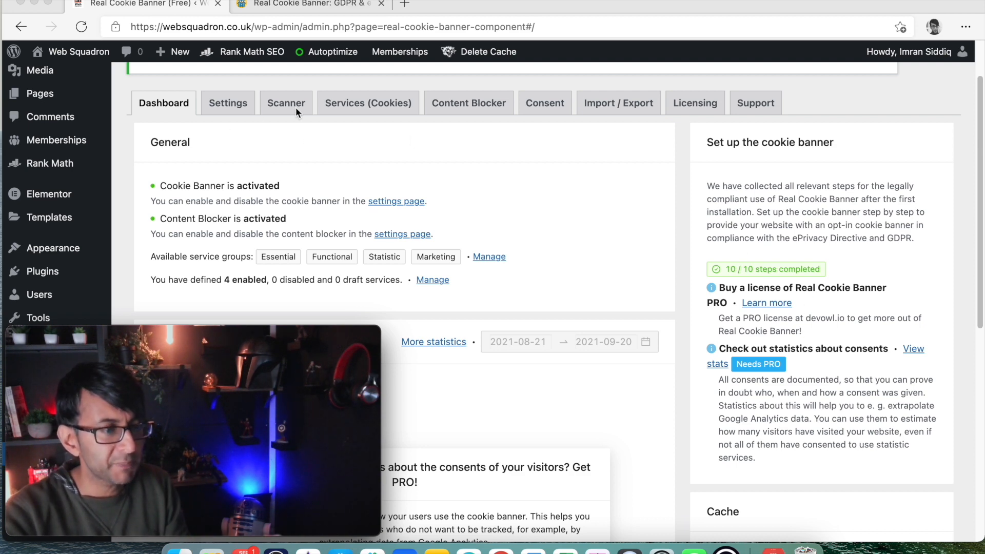
- Look through the plugin's cookie services, consent statistics and general settings
click(365, 106)
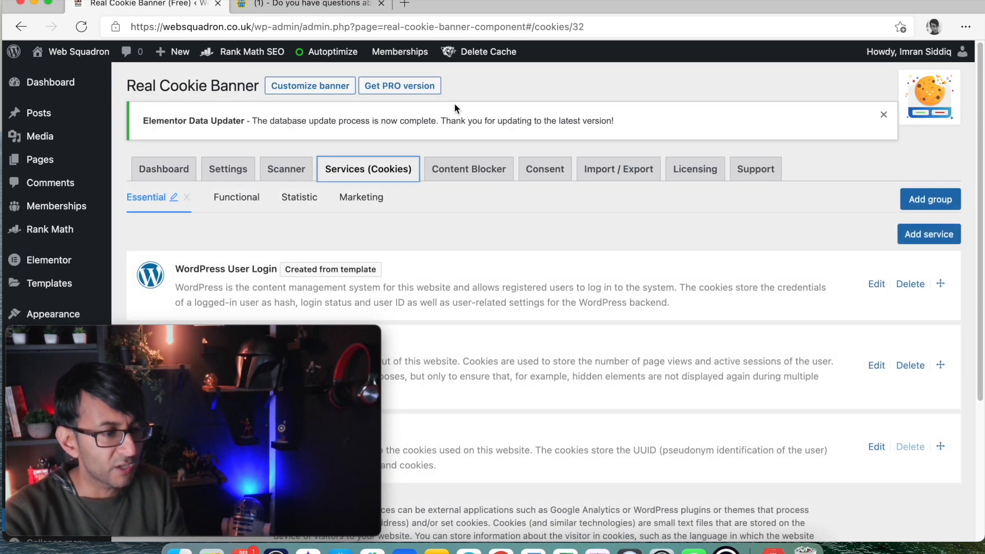
click(534, 175)
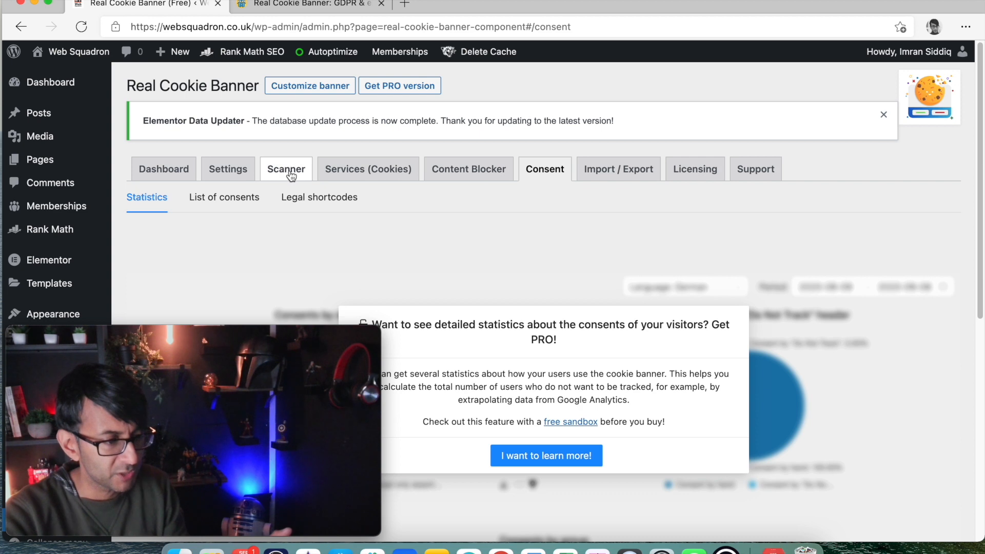
click(272, 171)
click(252, 172)
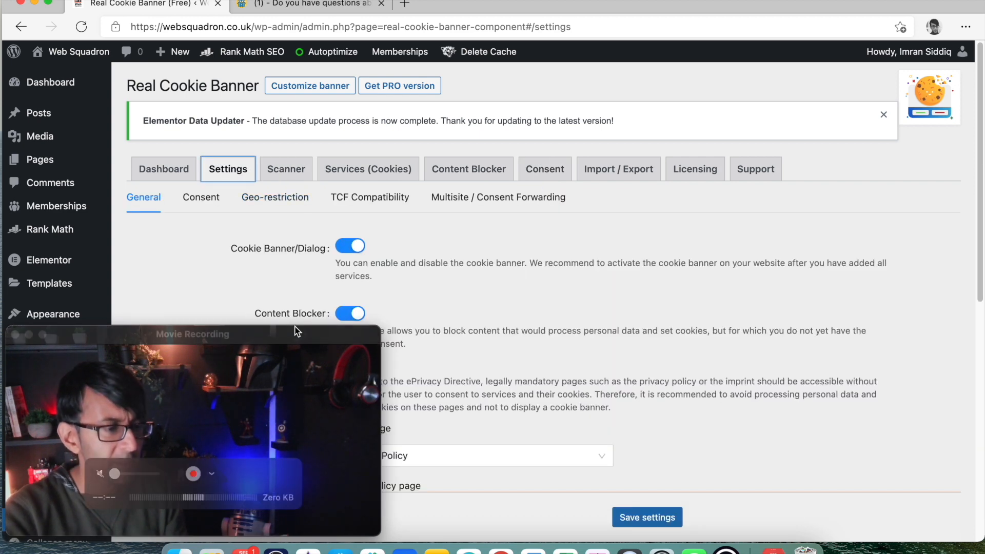
drag(280, 334, 909, 336)
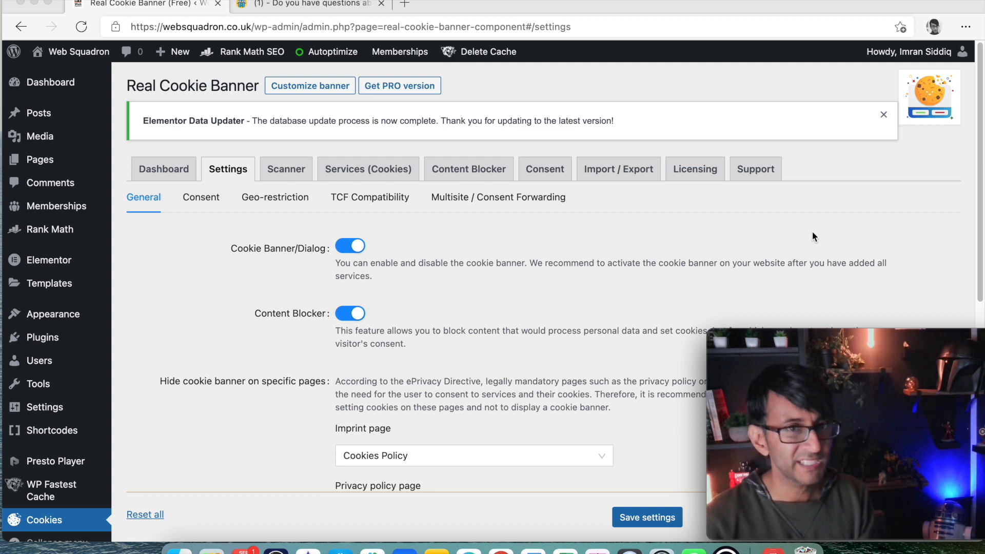
- Open the basic layout options in the cookie banner customizer and preview the Banner layout before restoring Dialog
click(314, 86)
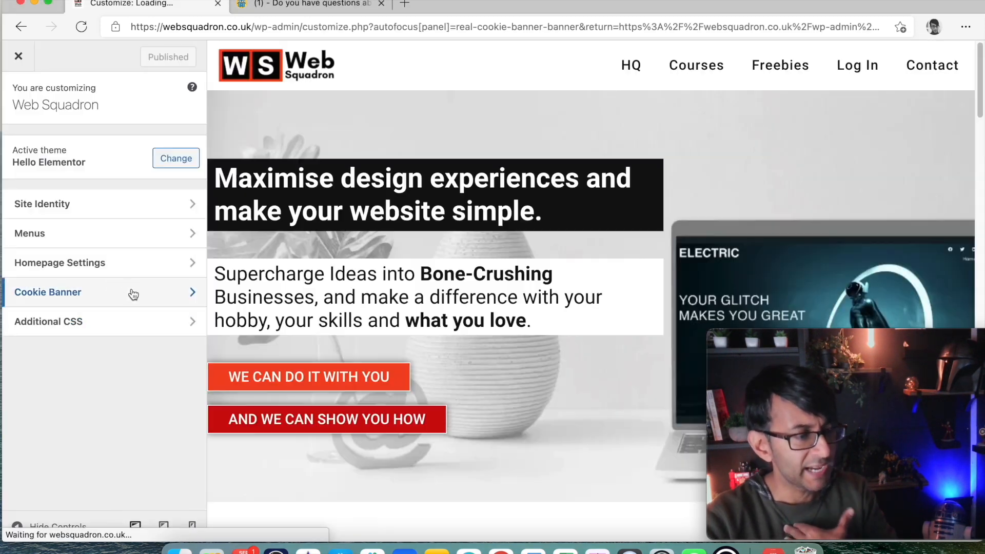
click(132, 293)
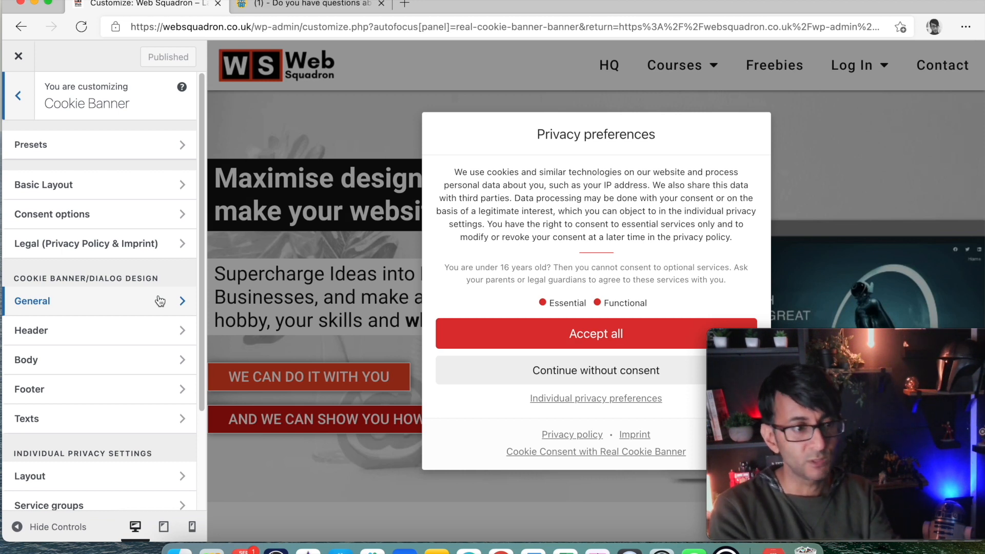
click(154, 185)
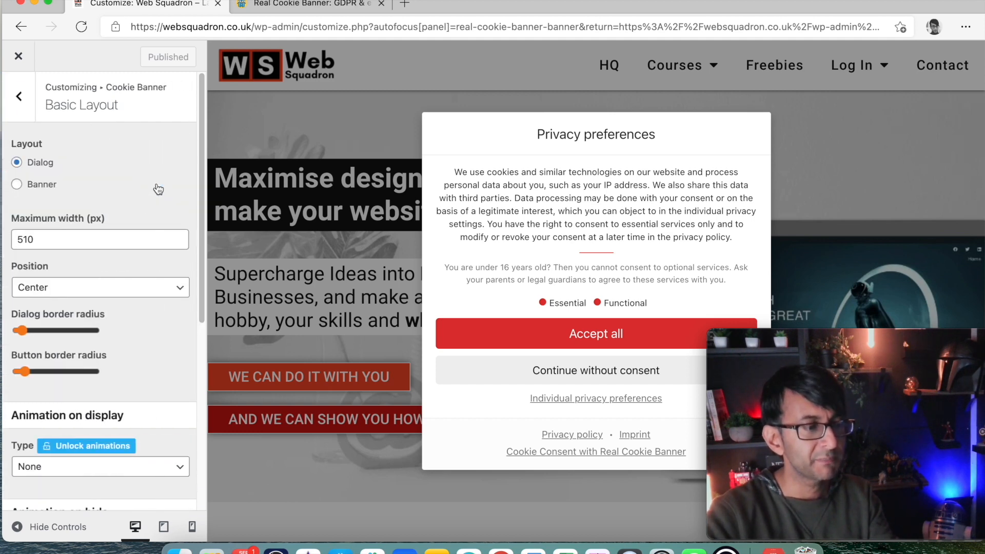
click(41, 186)
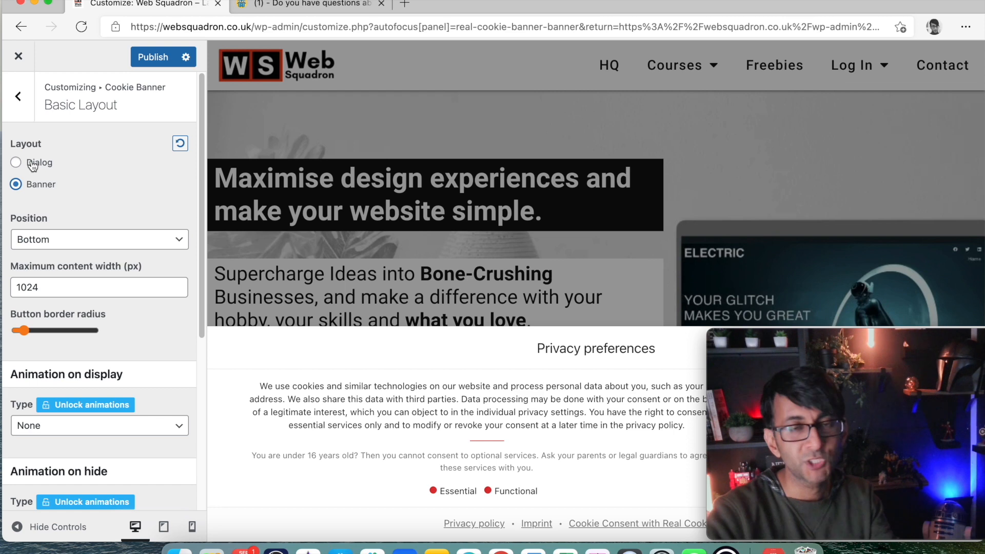
click(33, 164)
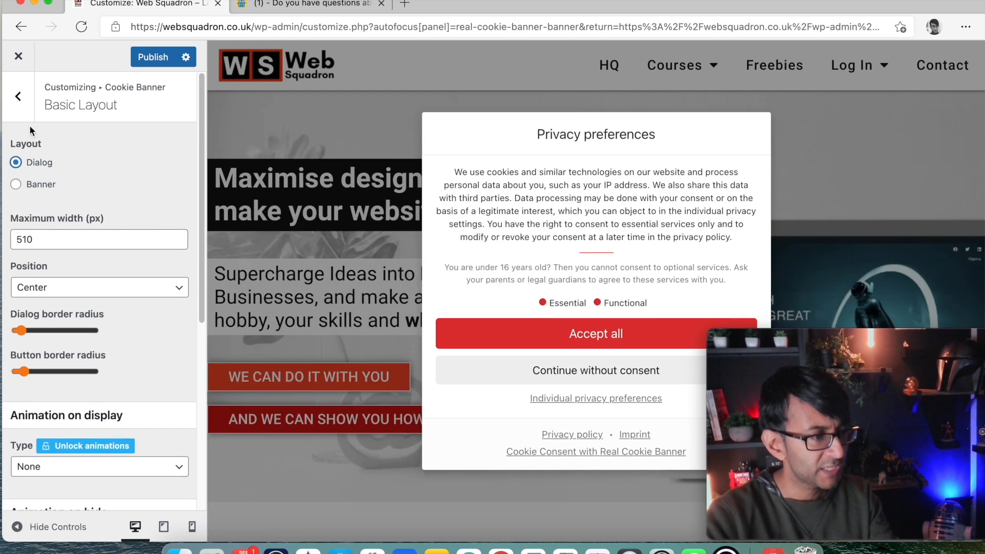
- In the cookie banner's Body settings, set the Accept all button's background color to yellow #edd736 and publish the change
click(20, 100)
click(85, 359)
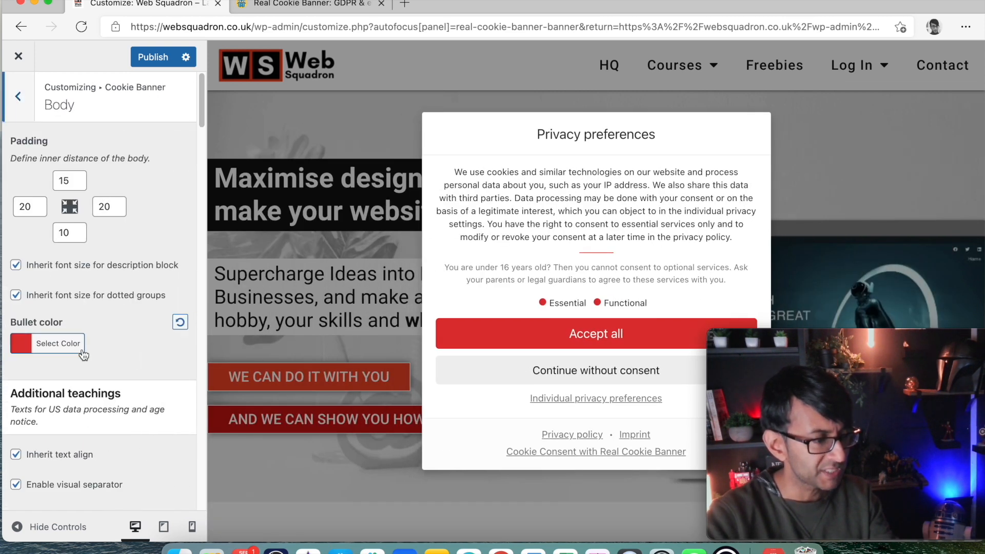
scroll(81, 354, down, 10)
scroll(105, 405, down, 5)
scroll(40, 458, up, 2)
scroll(46, 421, up, 5)
click(14, 379)
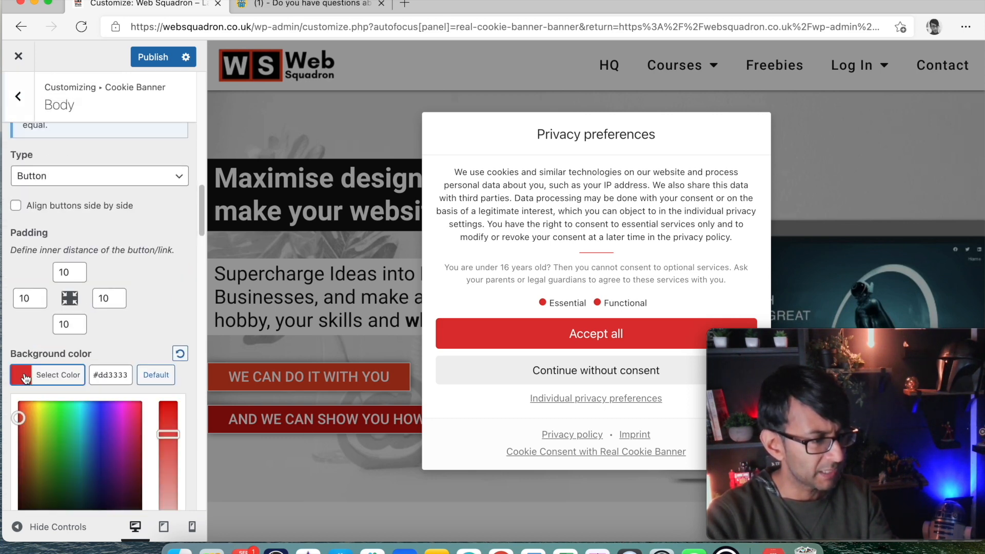
click(36, 410)
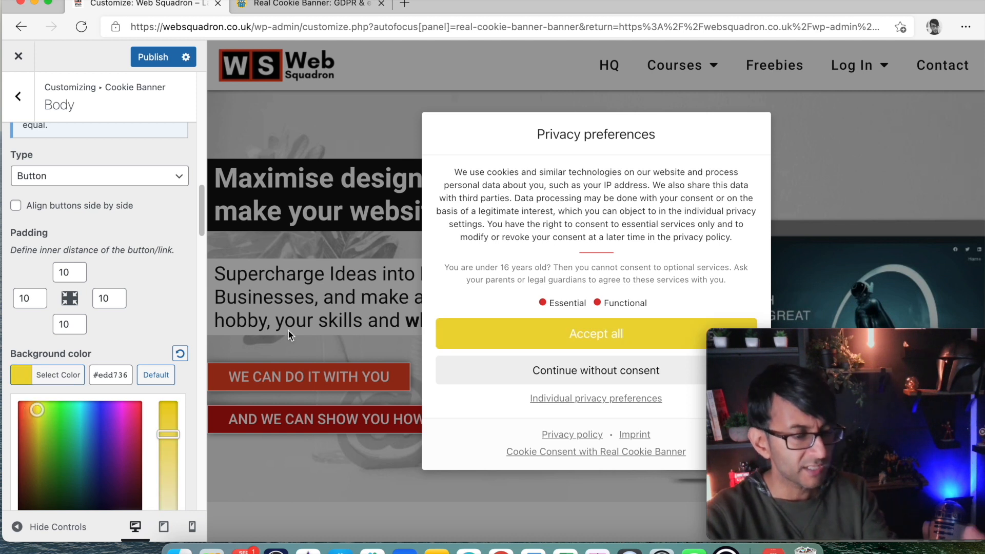
click(150, 58)
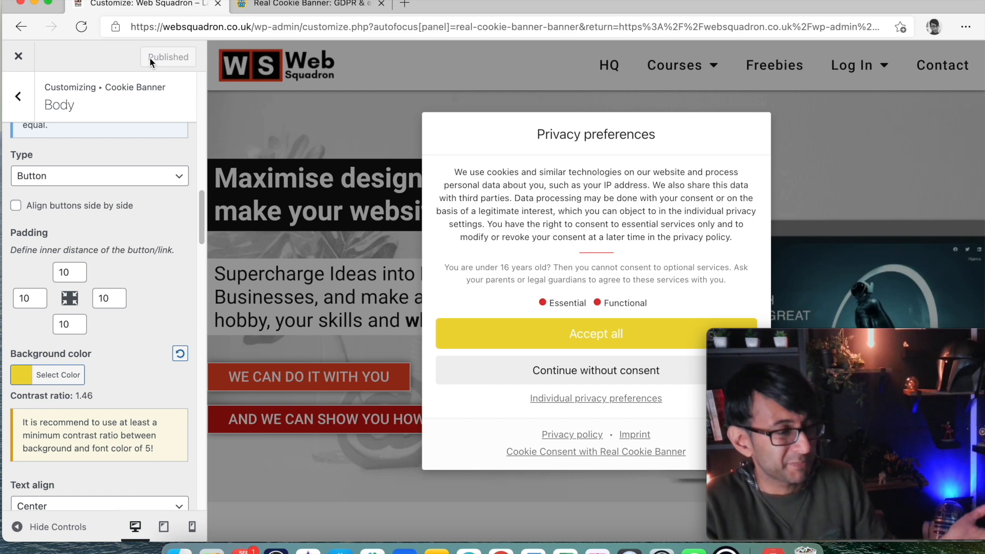
- Close the customizer and review the cookie banner setup checklist on the plugin dashboard
click(19, 56)
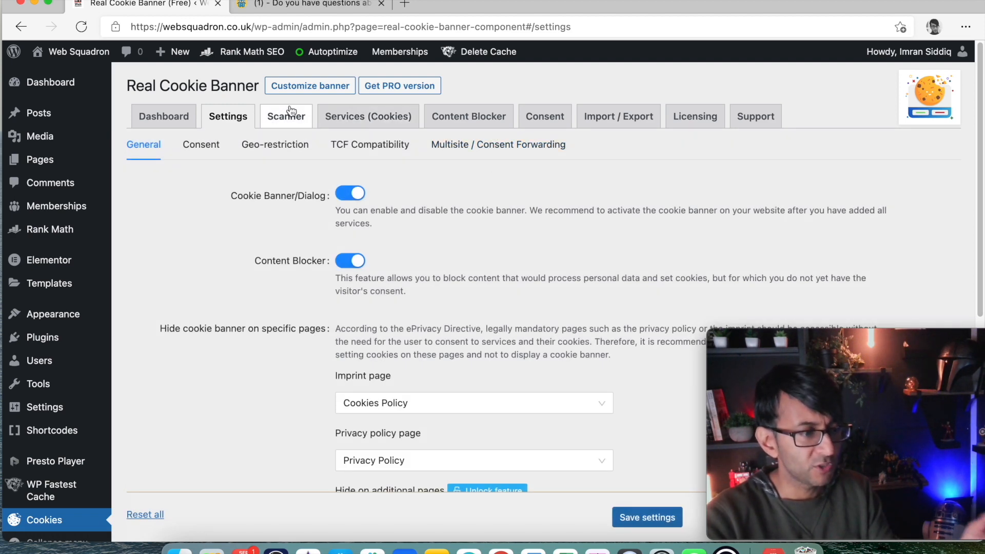
click(164, 116)
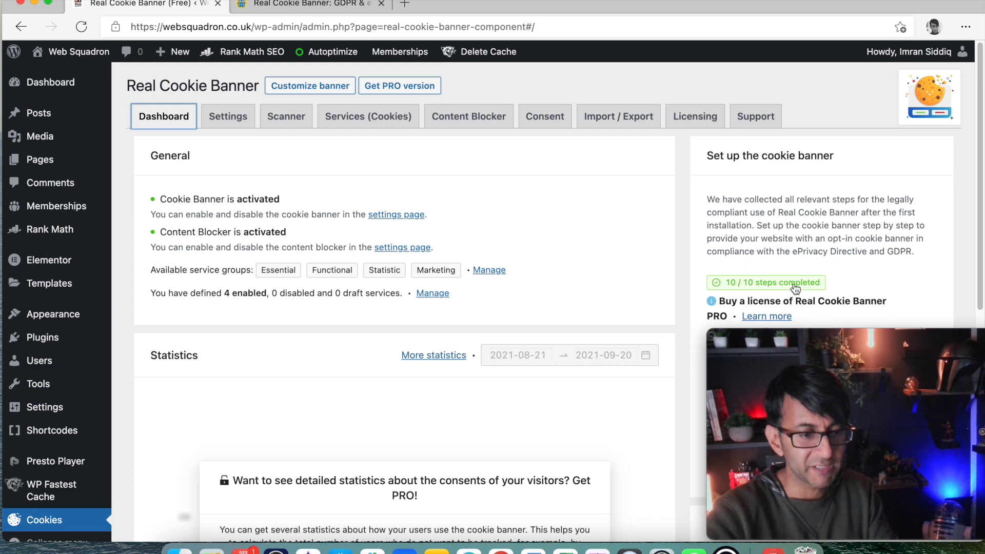
scroll(785, 292, down, 10)
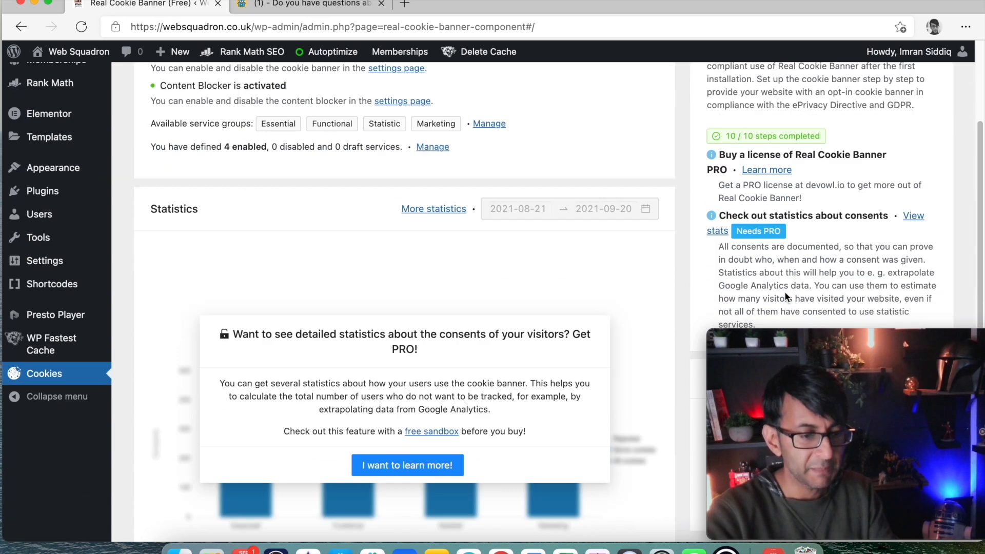
scroll(784, 292, up, 10)
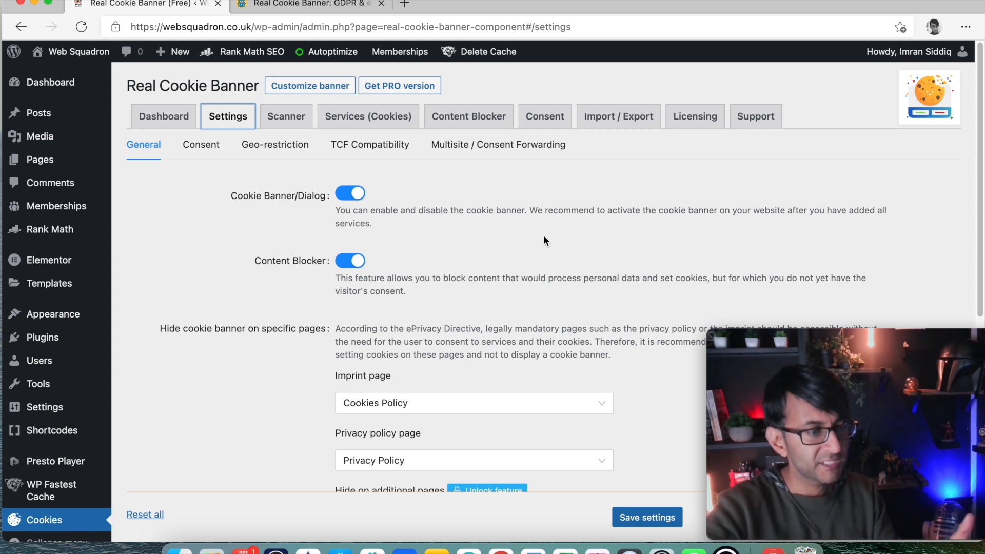
- Review the plugin's general settings, including the imprint and privacy policy pages on which the cookie banner is hidden
scroll(483, 308, down, 4)
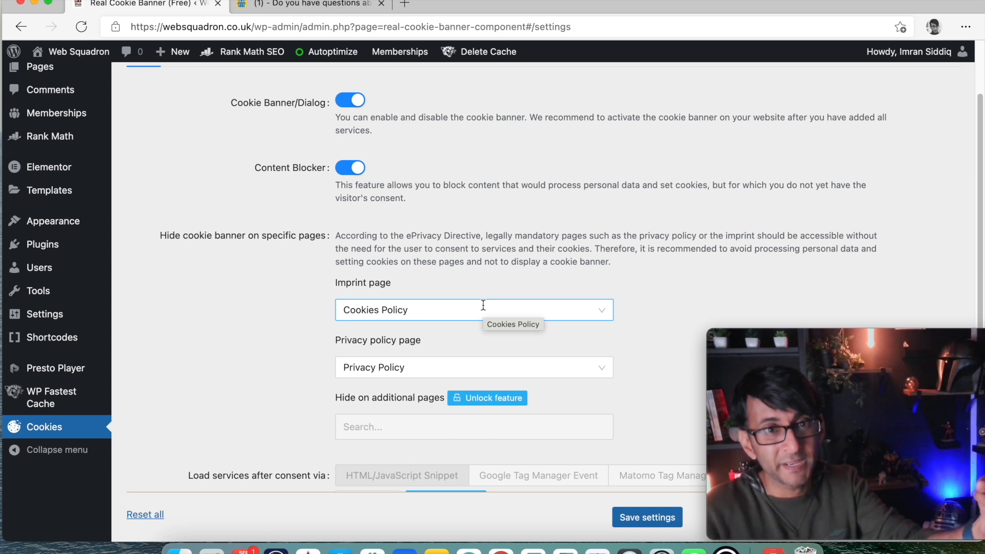
scroll(494, 313, up, 2)
scroll(494, 313, up, 2)
- Open the plugin's consent section and look over the consent statistics page
click(543, 119)
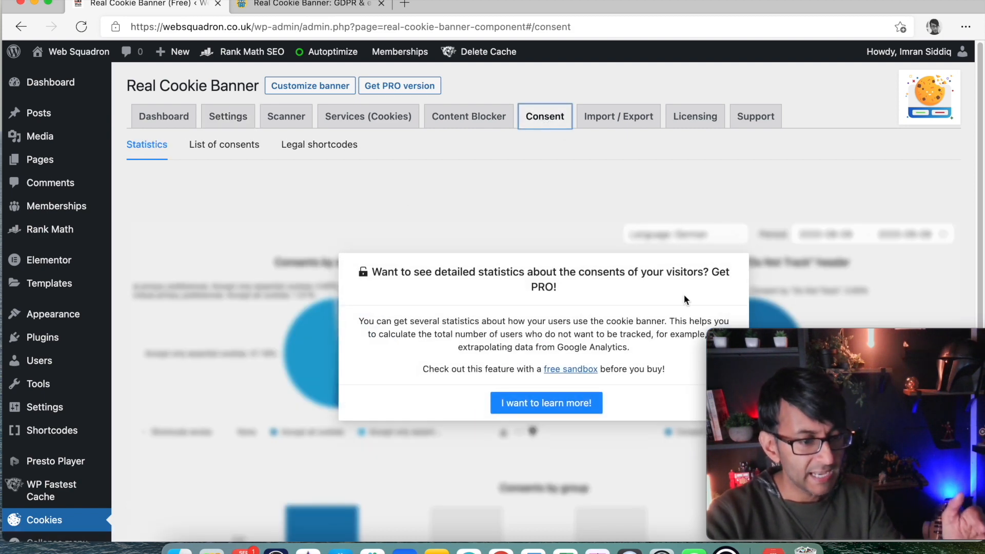
scroll(491, 223, down, 2)
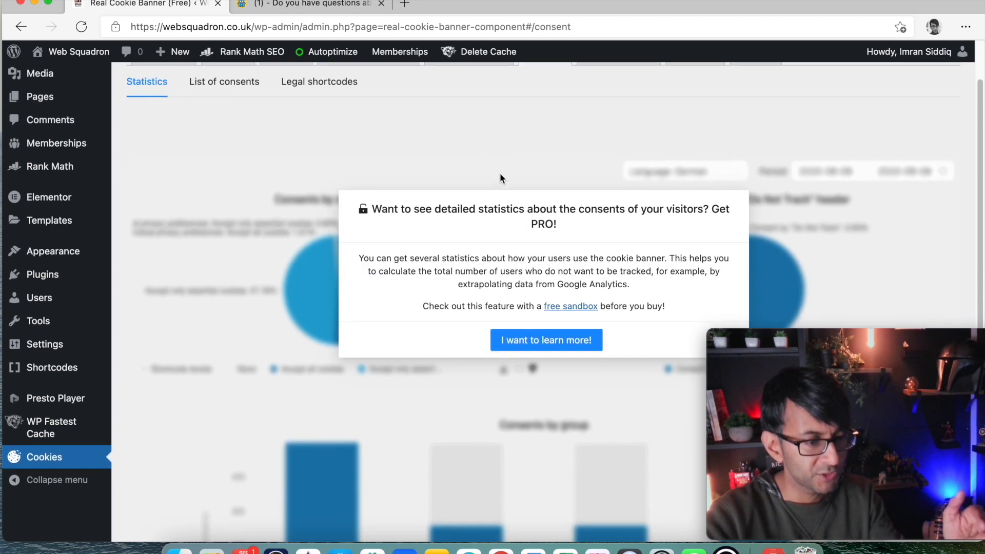
scroll(497, 165, up, 2)
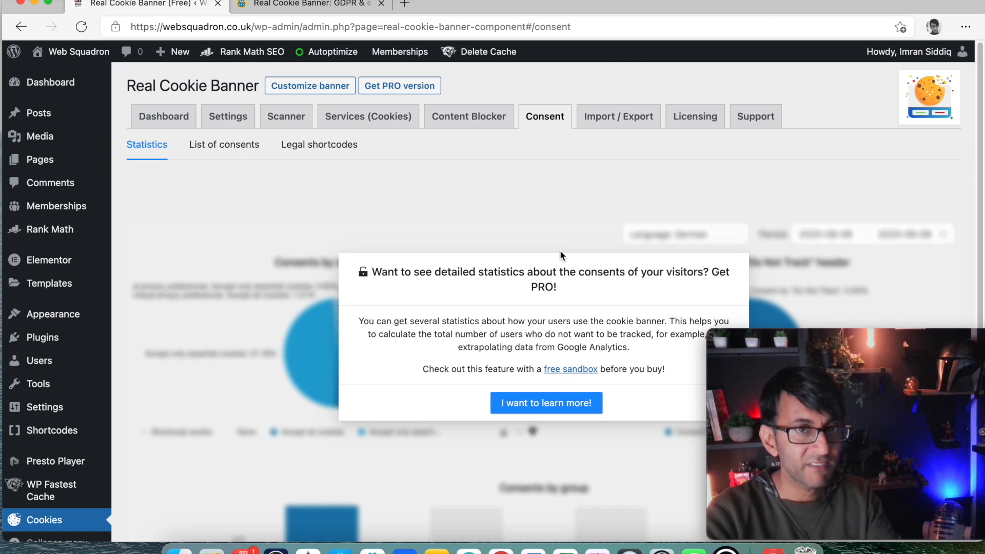
- Examine the legal shortcodes for changing privacy settings, viewing the privacy settings history and revoking consents
click(340, 150)
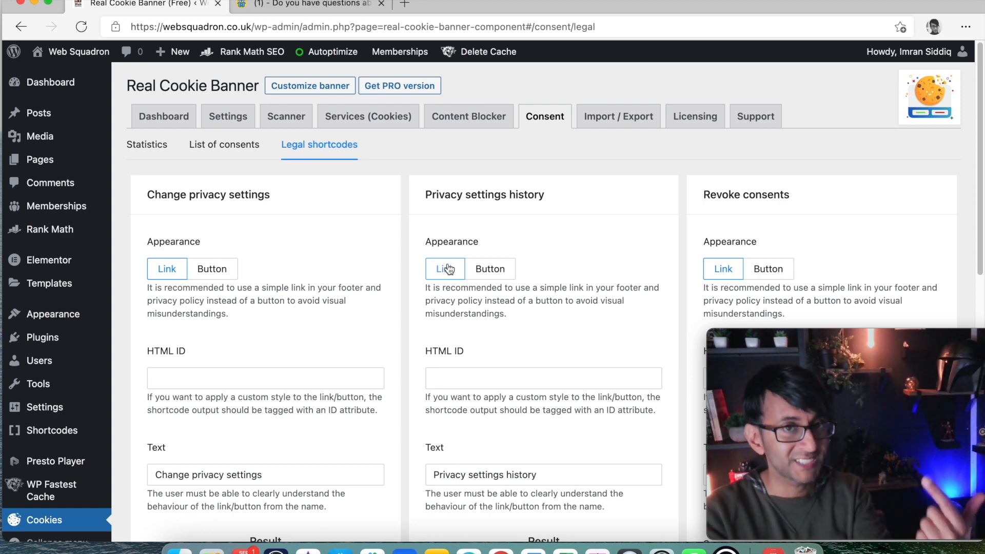
scroll(458, 293, down, 4)
scroll(458, 292, down, 8)
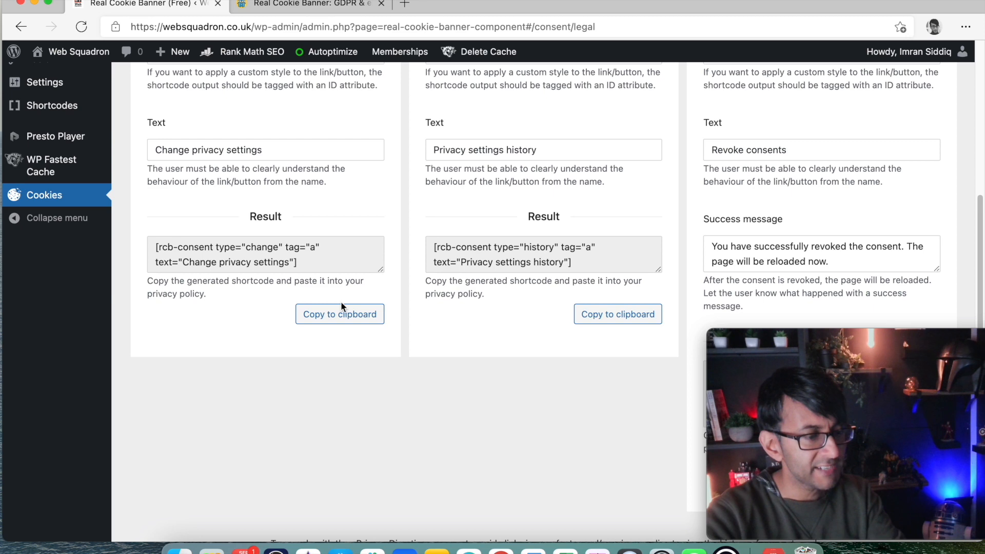
scroll(342, 304, up, 1)
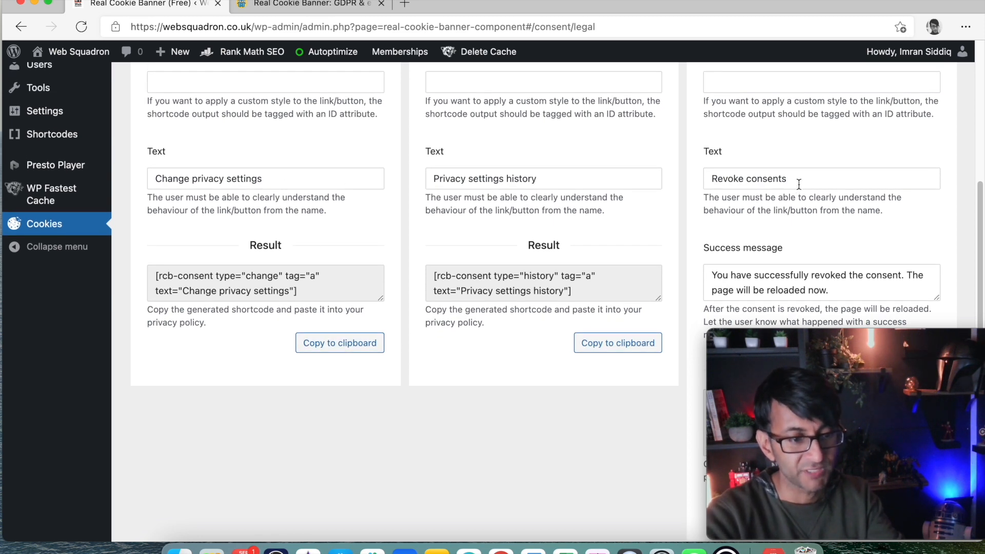
scroll(765, 211, down, 5)
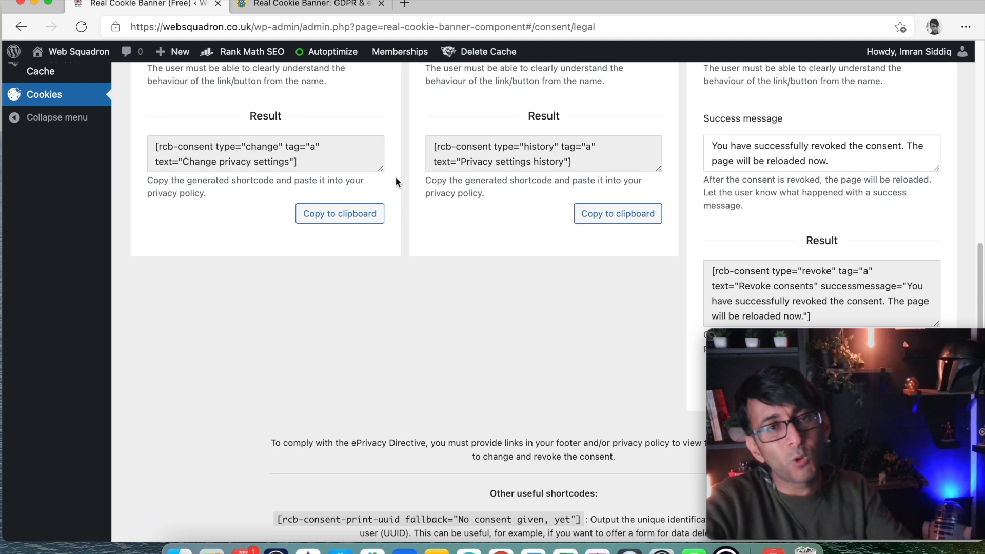
scroll(482, 258, up, 10)
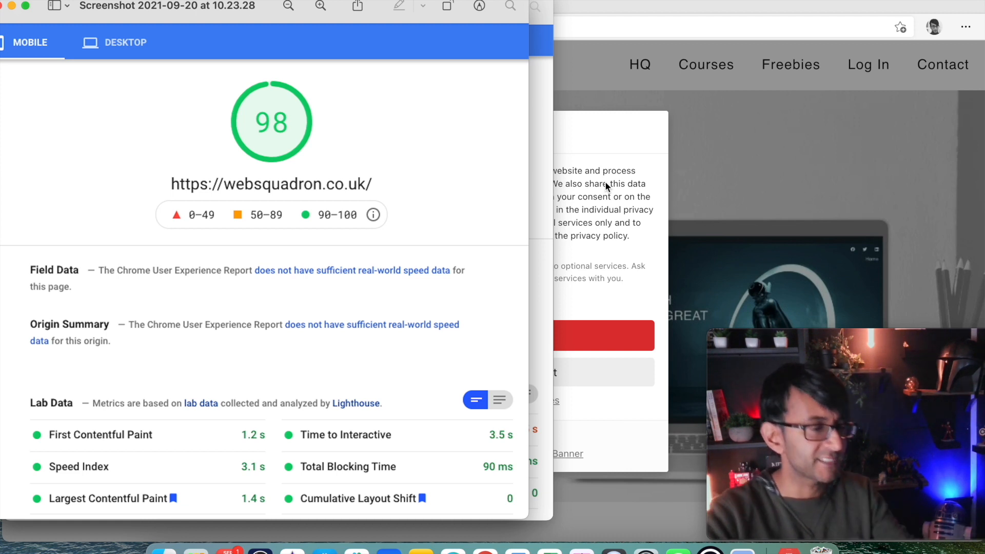
- Move the front PageSpeed screenshot beside the one behind it to compare the two mobile reports
drag(528, 1, 881, 1)
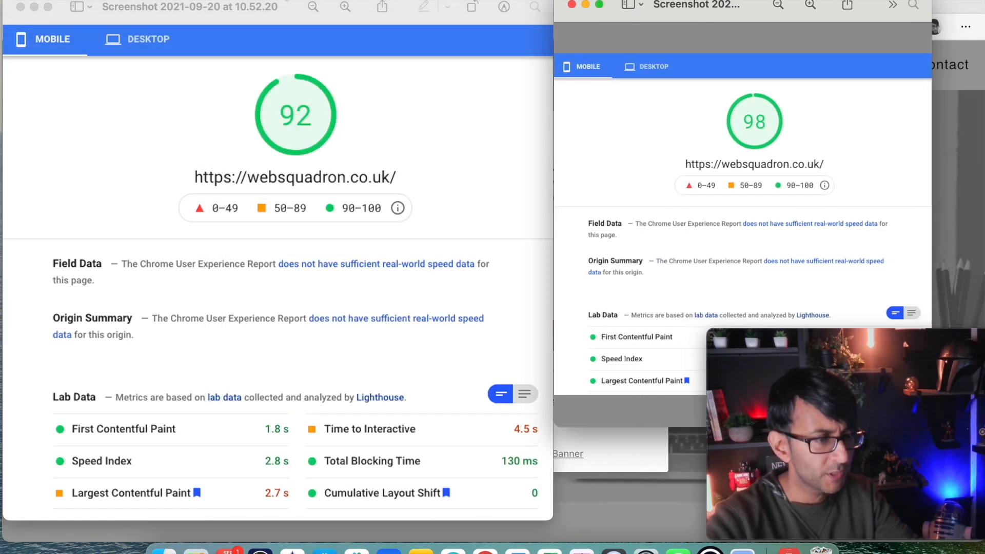